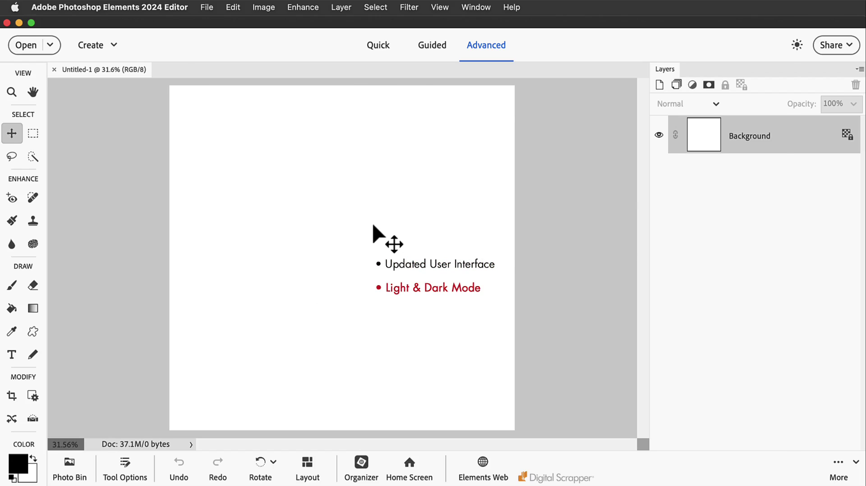
Set the Preferences UI Mode to Dark and acknowledge the relaunch notice.
{"action": "key", "text": "super+k"}
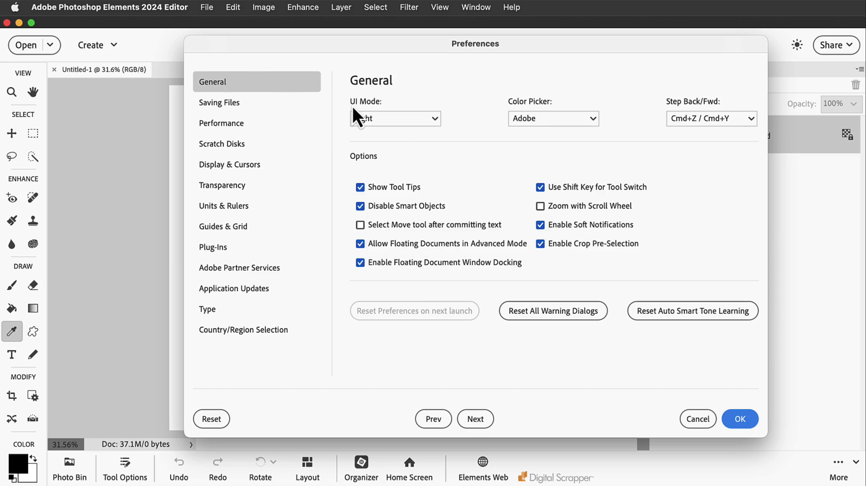
{"action": "left_click", "coordinate": [417, 118]}
{"action": "left_click", "coordinate": [410, 134]}
{"action": "left_click", "coordinate": [741, 420]}
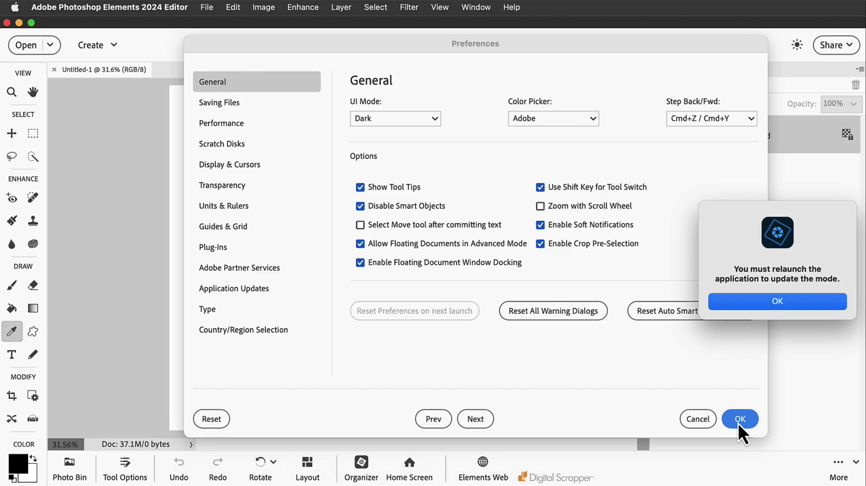
{"action": "left_click", "coordinate": [781, 305]}
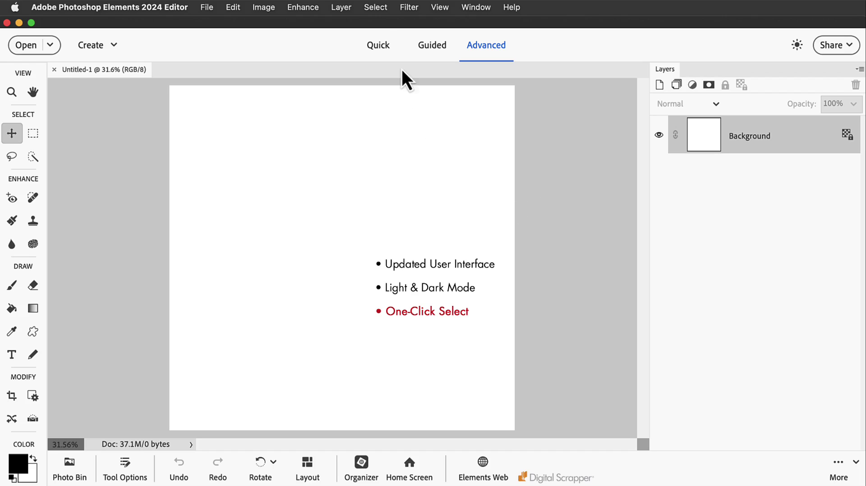
Browse the Select menu, then activate Quick Selection and show its Select subject/background/sky options.
{"action": "left_click", "coordinate": [376, 7]}
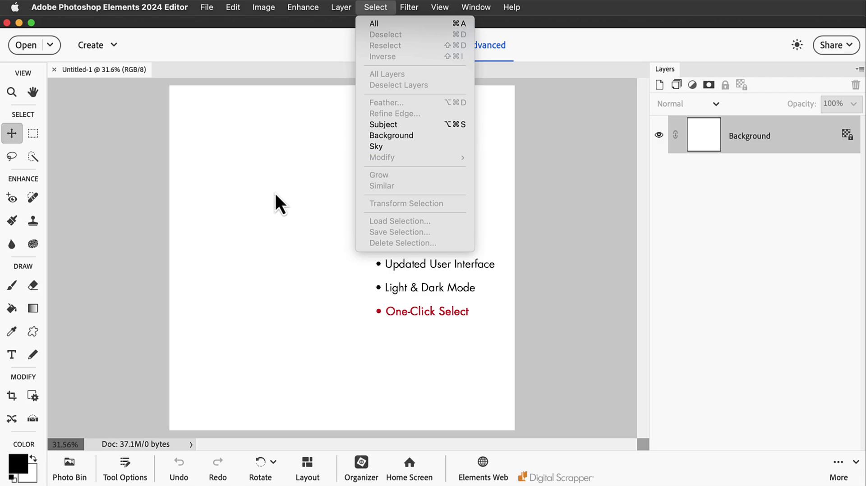
{"action": "left_click", "coordinate": [32, 159]}
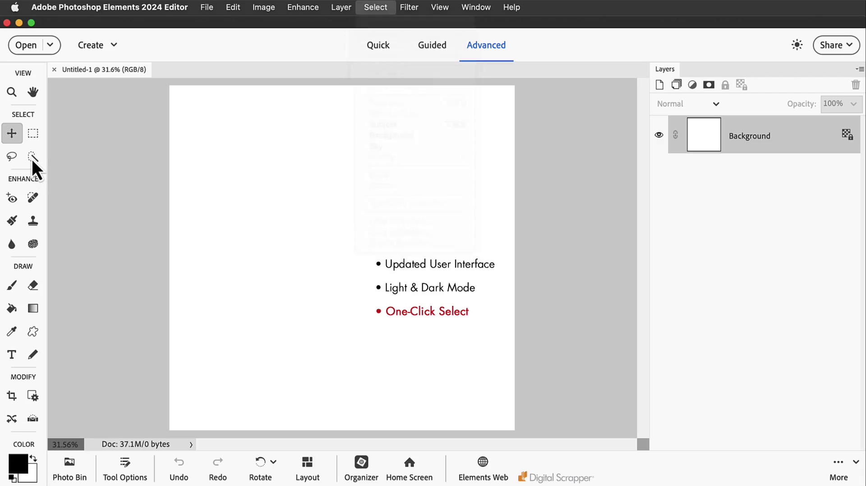
{"action": "left_click", "coordinate": [32, 158]}
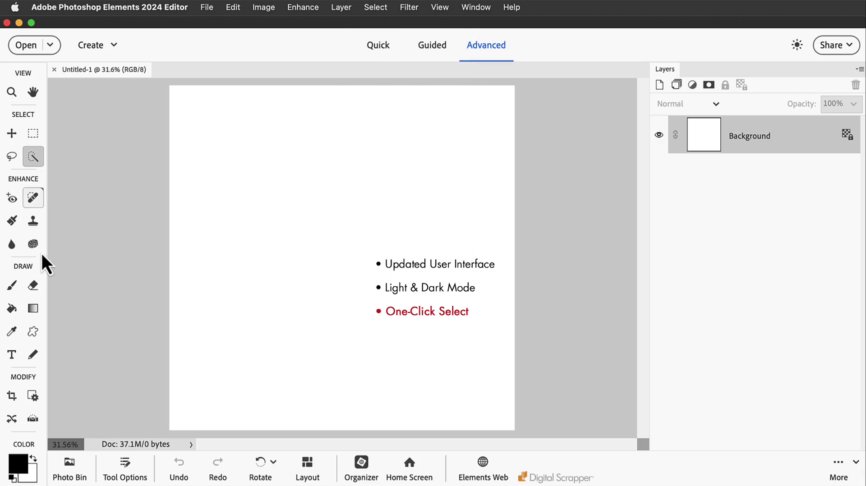
{"action": "left_click", "coordinate": [124, 474]}
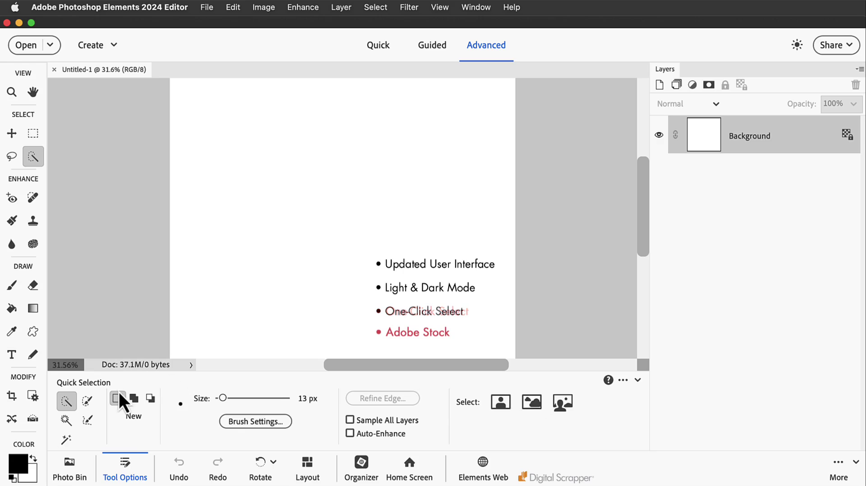
Hide Tool Options, open Search on Adobe Stock as a floating window, then cancel it.
{"action": "left_click", "coordinate": [131, 477]}
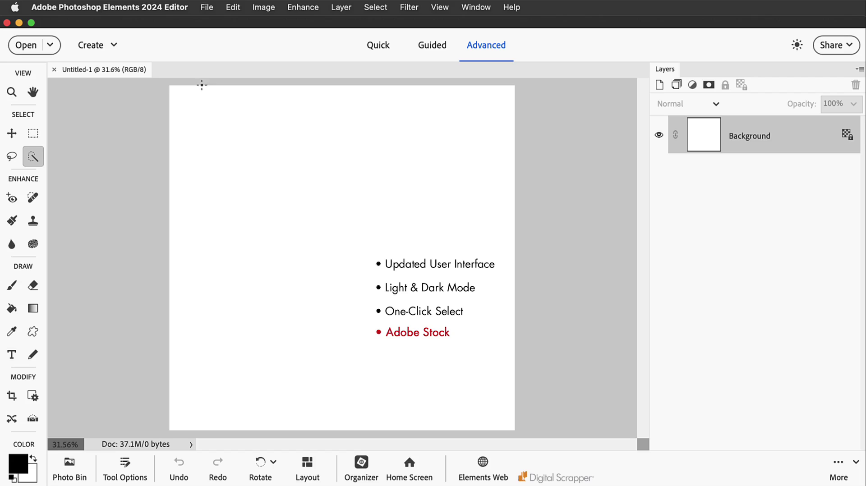
{"action": "left_click", "coordinate": [207, 8]}
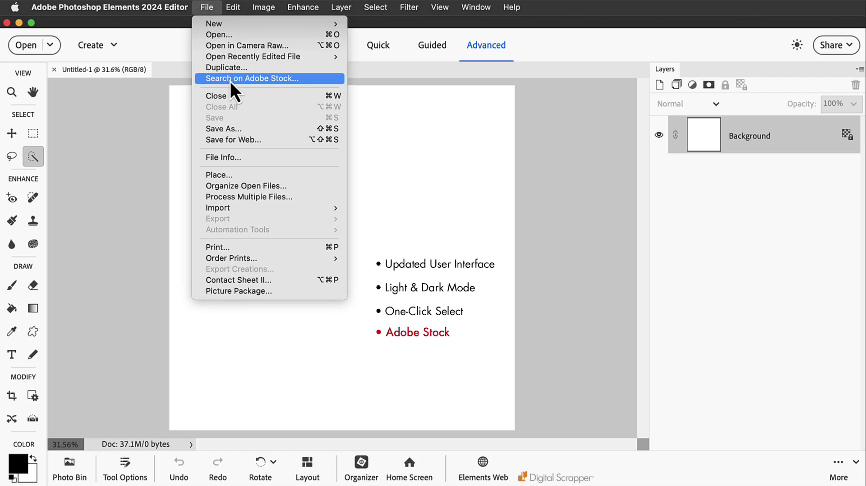
{"action": "left_click", "coordinate": [260, 80]}
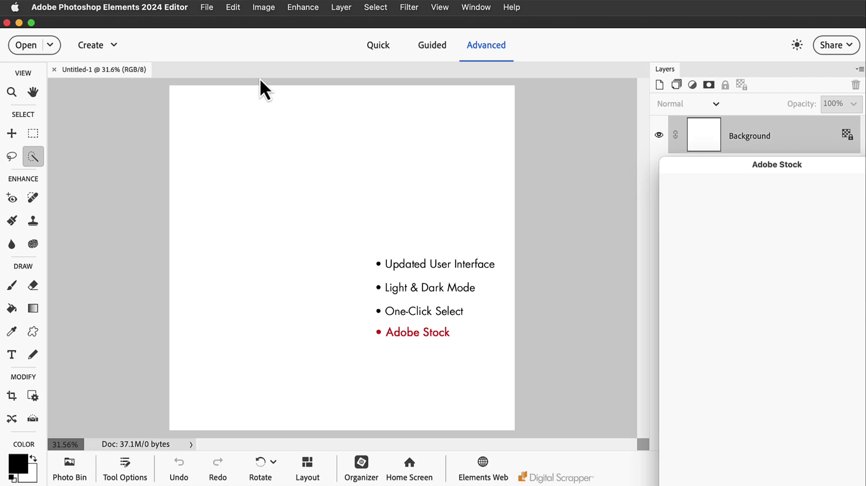
{"action": "left_click_drag", "start_coordinate": [721, 168], "coordinate": [620, 75]}
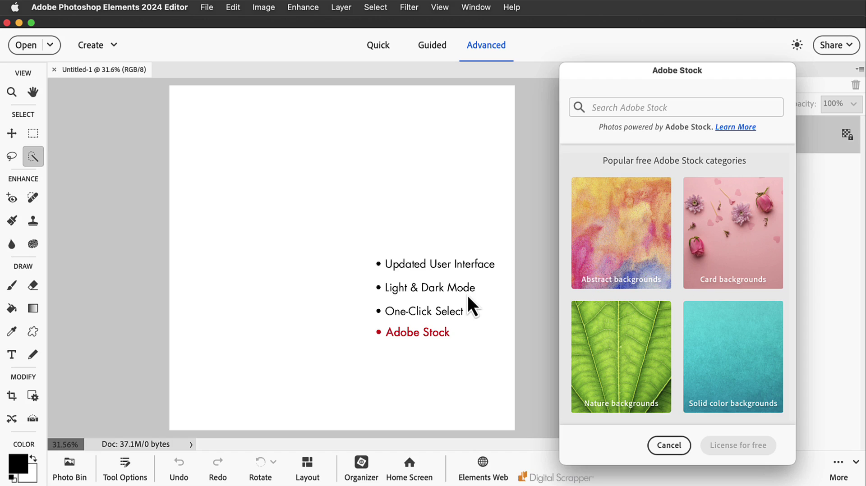
{"action": "left_click", "coordinate": [668, 445]}
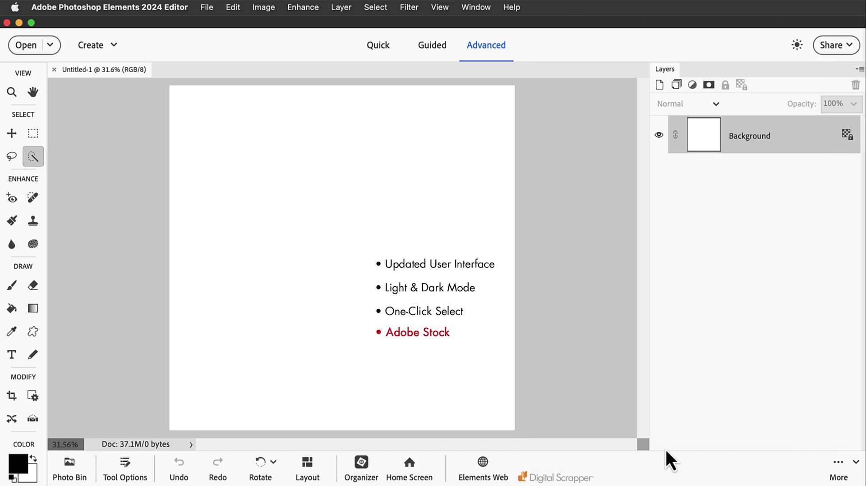
Open the Graphics panel and browse its Autumn background thumbnails beside Layers.
{"action": "left_click", "coordinate": [474, 7]}
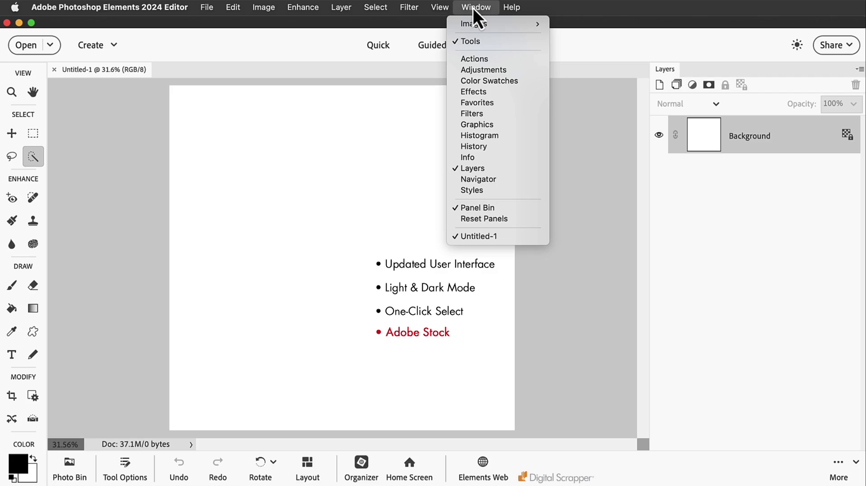
{"action": "left_click", "coordinate": [475, 127]}
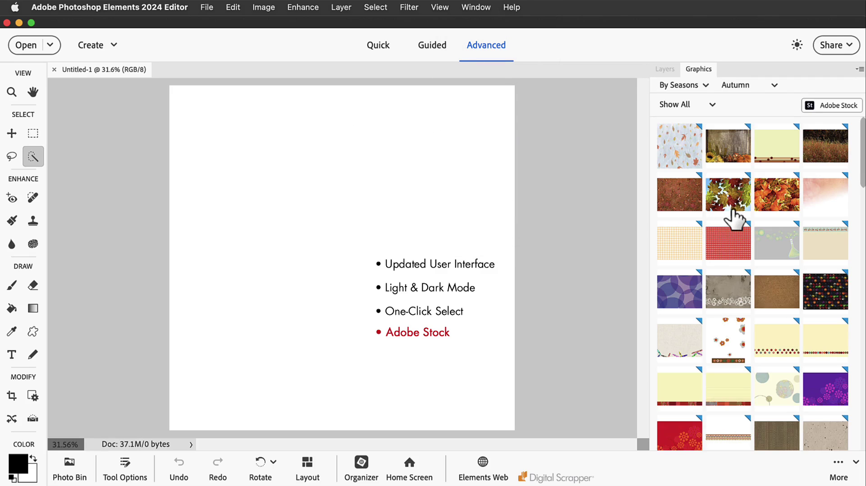
{"action": "scroll", "coordinate": [731, 286], "scroll_direction": "down", "scroll_amount": 6}
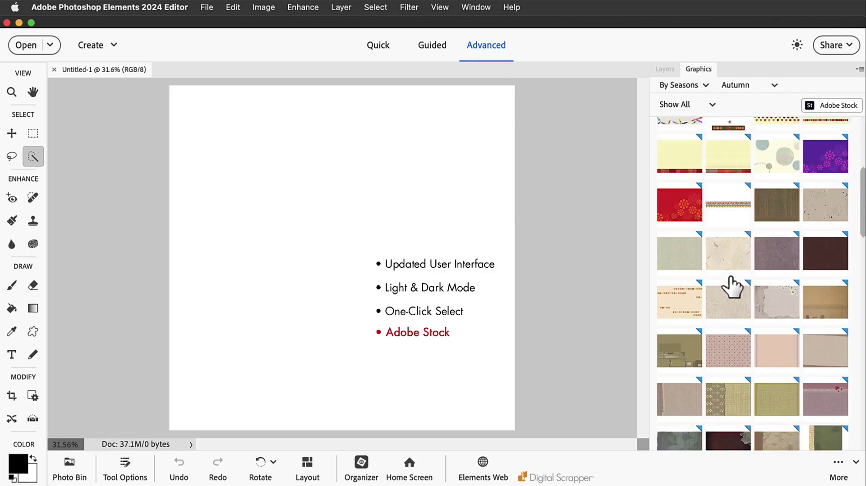
{"action": "scroll", "coordinate": [731, 287], "scroll_direction": "down", "scroll_amount": 2}
{"action": "scroll", "coordinate": [731, 286], "scroll_direction": "up", "scroll_amount": 8}
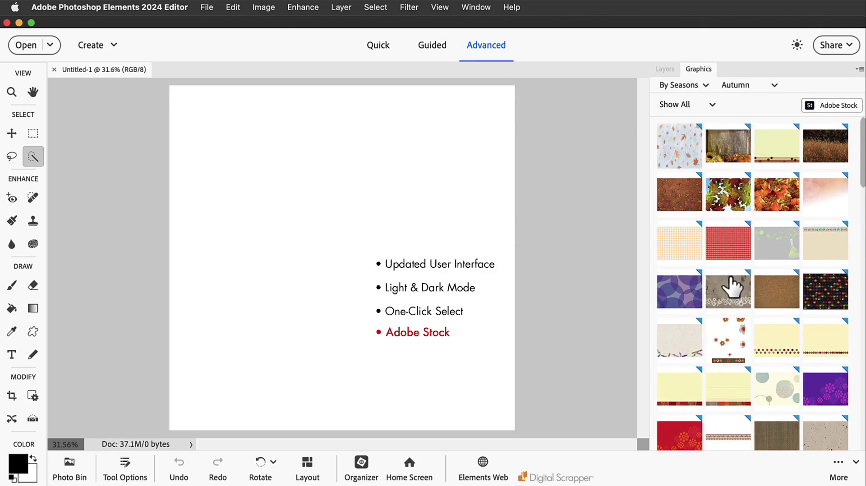
{"action": "double_click", "coordinate": [732, 286]}
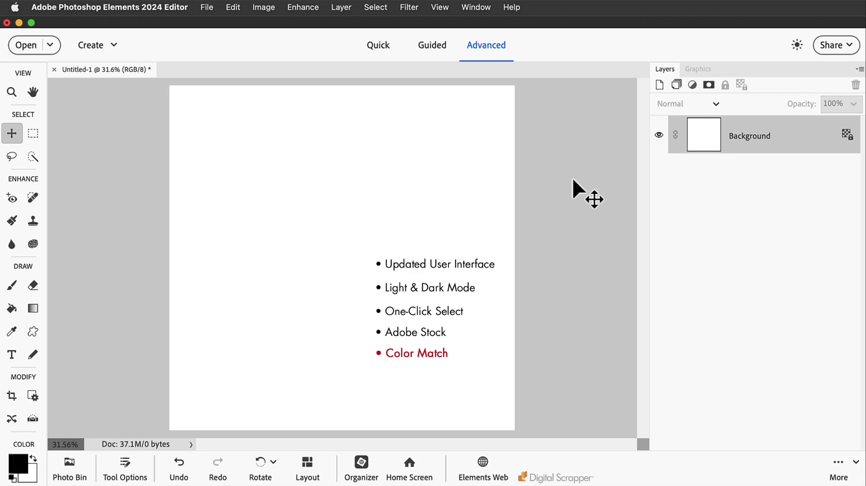
Open the Effects panel, view the Color Match category, then switch back to Artistic.
{"action": "left_click", "coordinate": [472, 6]}
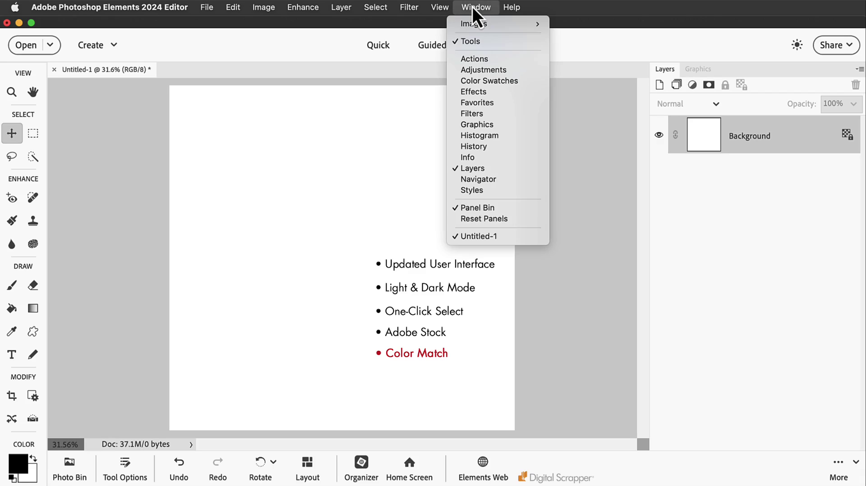
{"action": "left_click", "coordinate": [477, 92]}
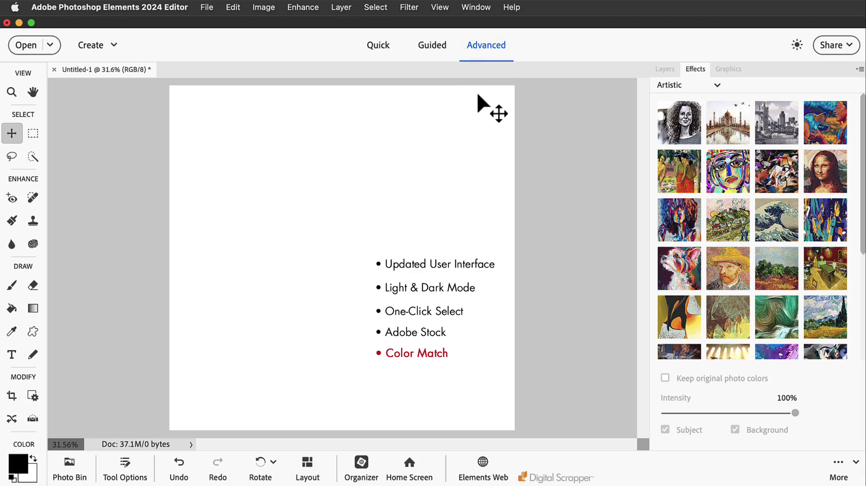
{"action": "left_click", "coordinate": [681, 86]}
{"action": "left_click", "coordinate": [682, 118]}
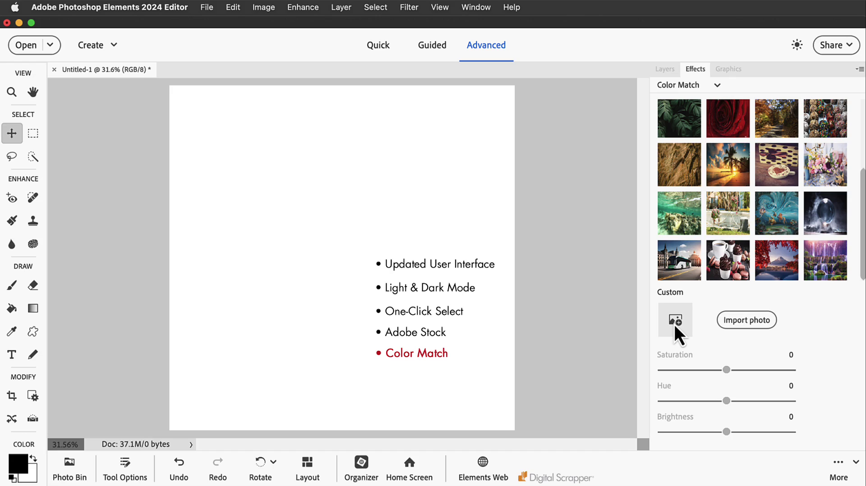
{"action": "left_click", "coordinate": [717, 86]}
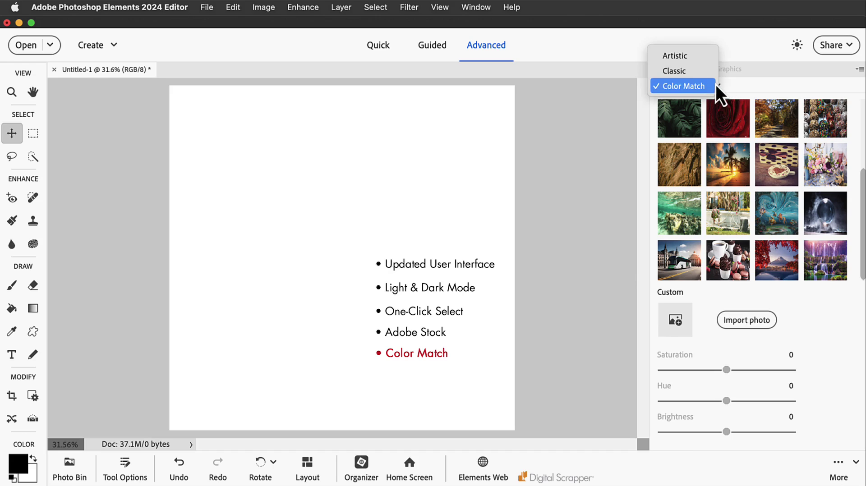
{"action": "left_click", "coordinate": [686, 56]}
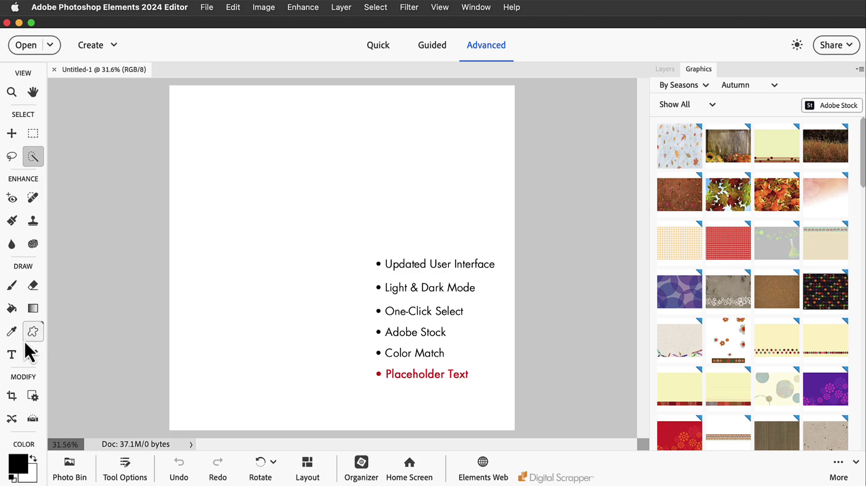
With the Type tool, add a Lorem Ipsum heading and a Lorem ipsum paragraph box beneath it.
{"action": "left_click", "coordinate": [11, 357]}
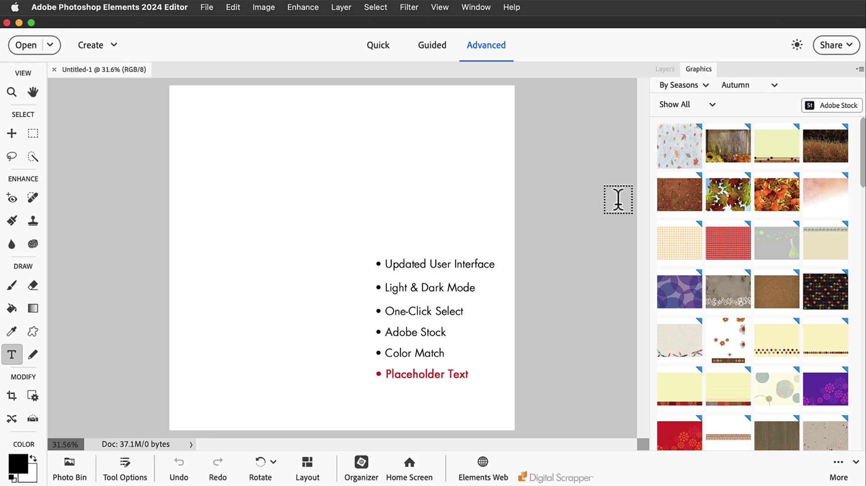
{"action": "left_click", "coordinate": [664, 70]}
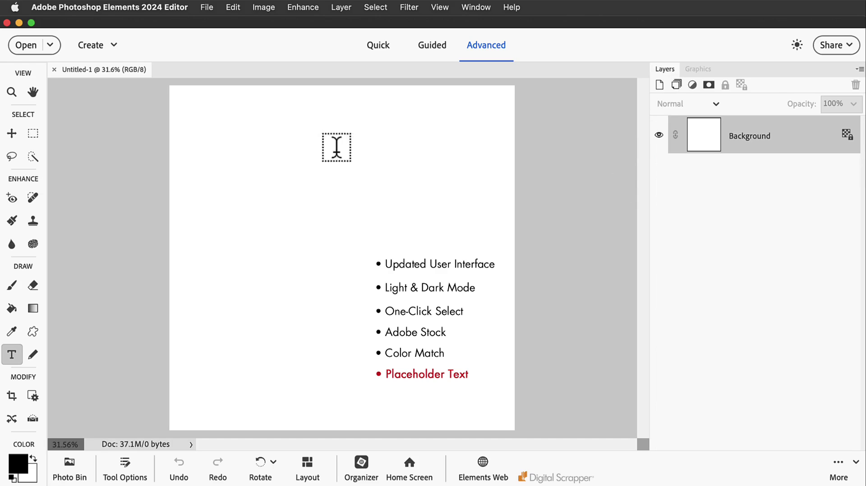
{"action": "left_click", "coordinate": [232, 161]}
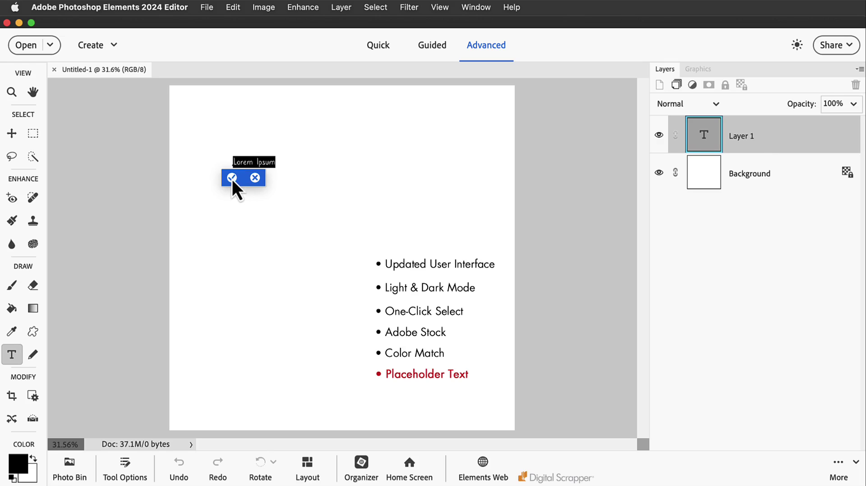
{"action": "left_click", "coordinate": [232, 177]}
{"action": "left_click_drag", "start_coordinate": [228, 199], "coordinate": [334, 375]}
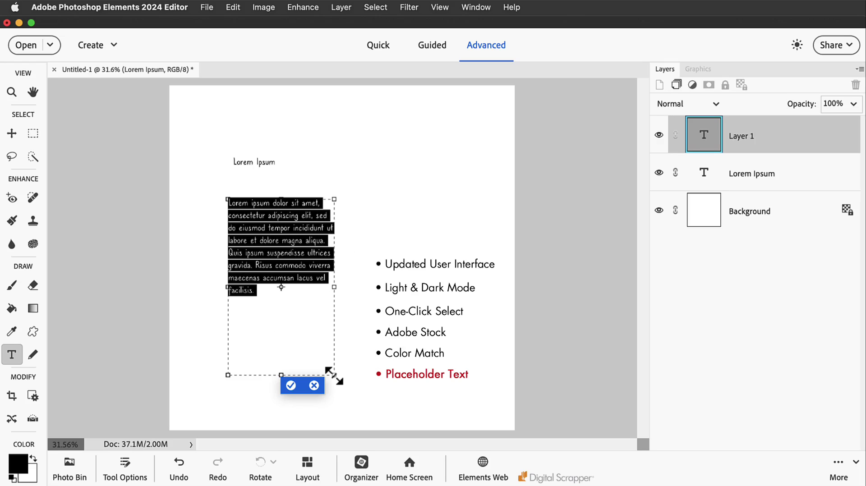
{"action": "left_click", "coordinate": [291, 385]}
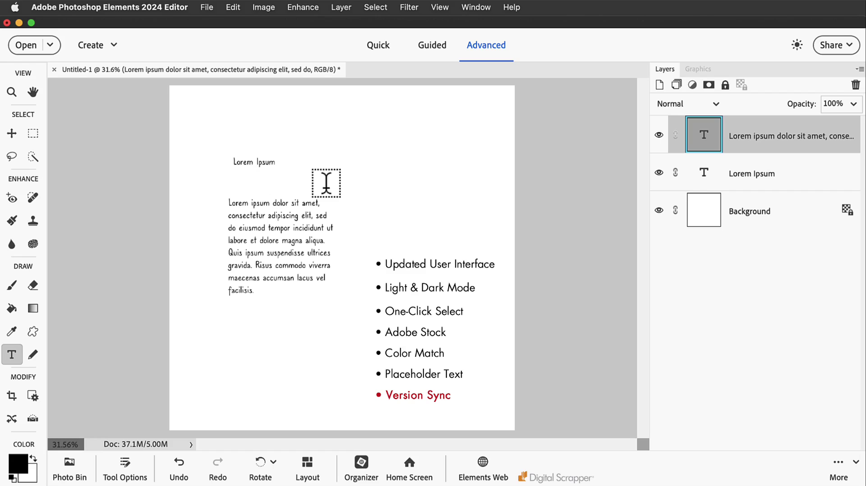
Open About Photoshop Elements to check the installed version 24.0.
{"action": "left_click", "coordinate": [73, 8]}
{"action": "left_click", "coordinate": [74, 28]}
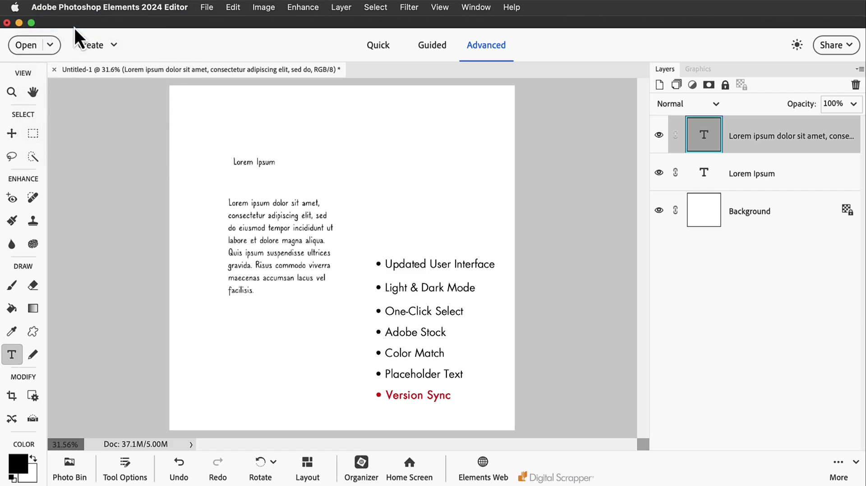